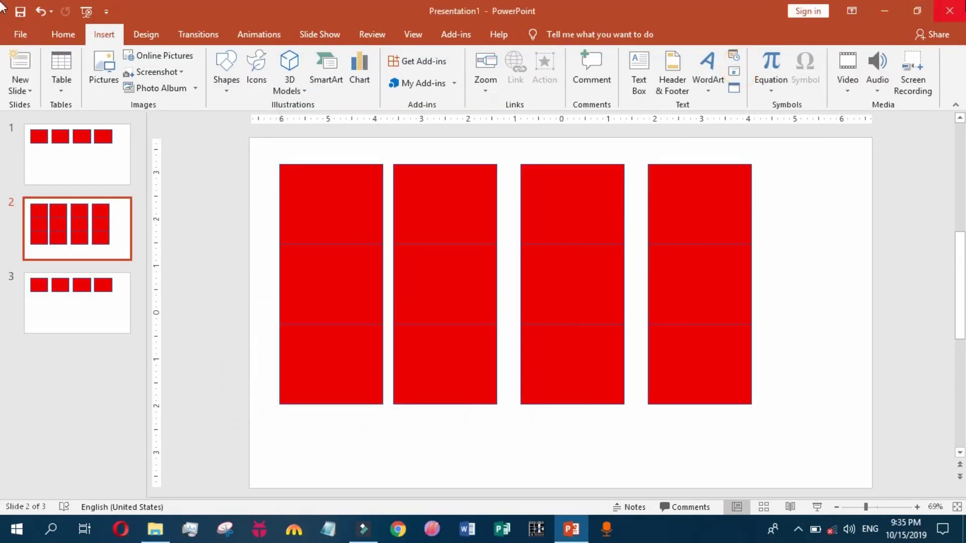
# - Close Presentation1 without saving and relaunch PowerPoint from the taskbar
pyautogui.click(950, 11)
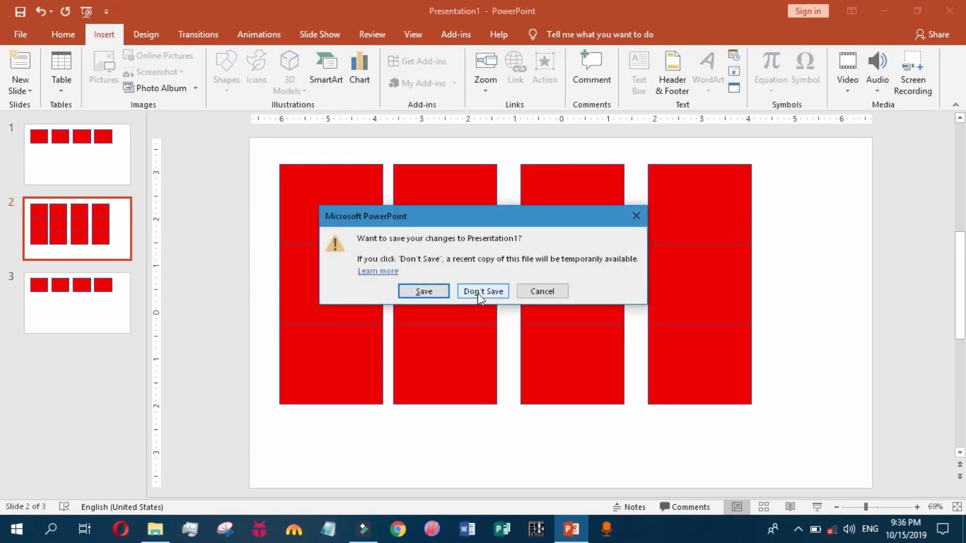
pyautogui.click(480, 294)
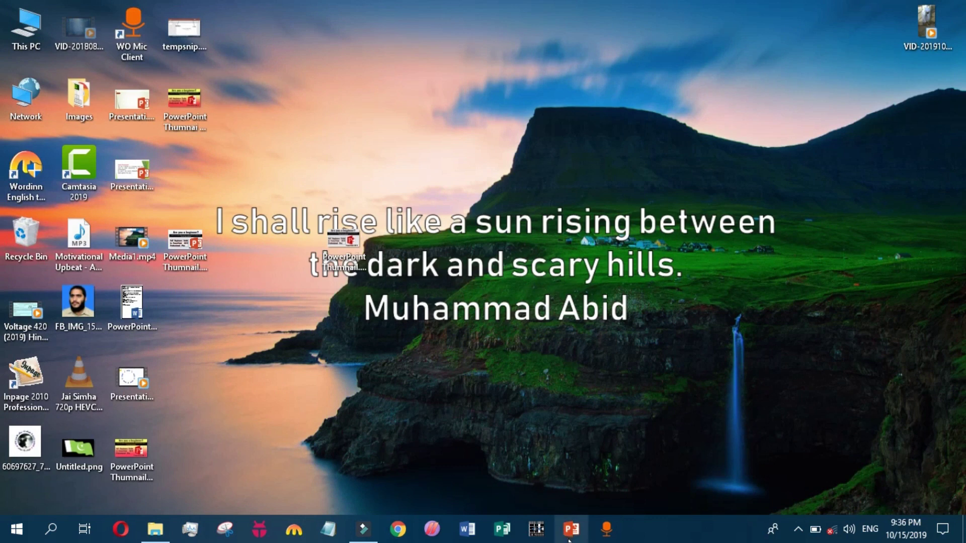
pyautogui.click(569, 540)
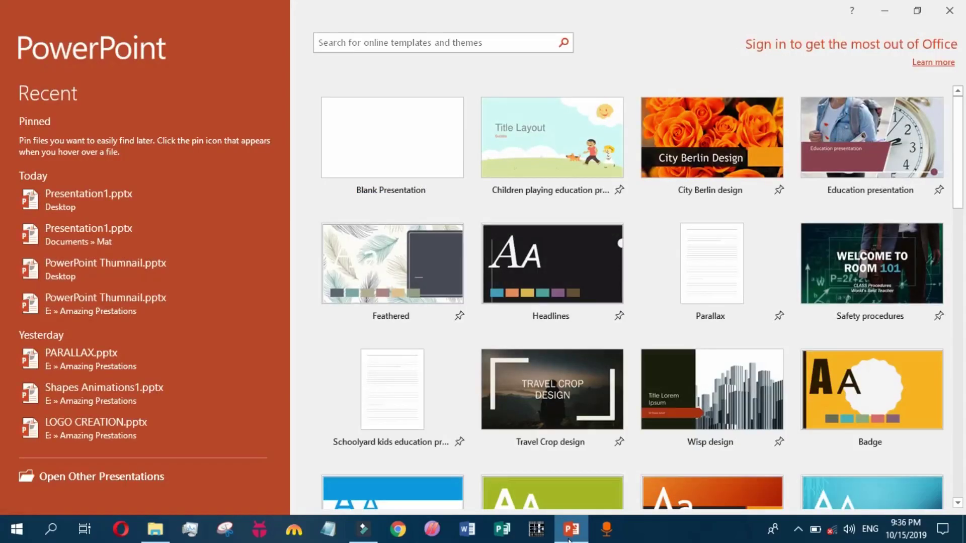
# - Create a new blank presentation and switch its slide to the Blank layout
pyautogui.click(387, 176)
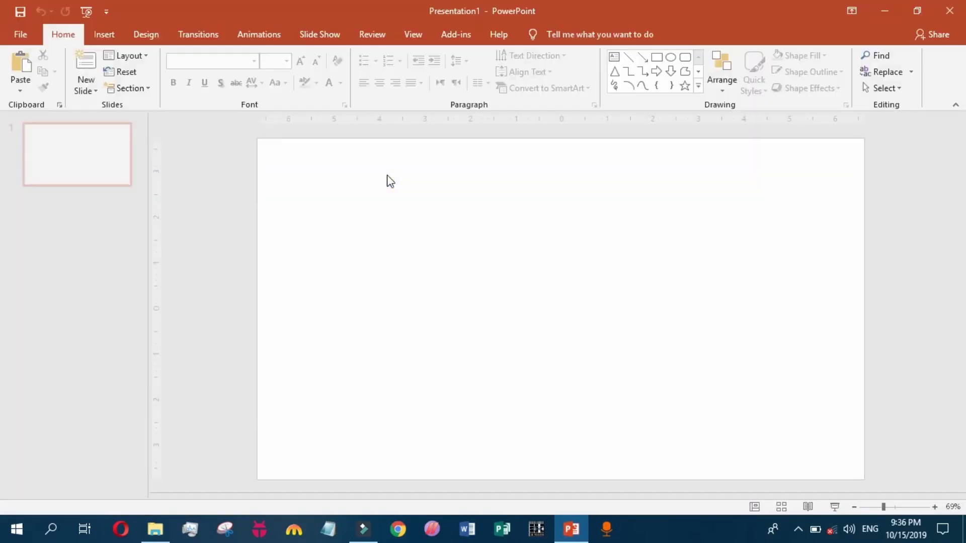
pyautogui.click(139, 59)
pyautogui.click(141, 226)
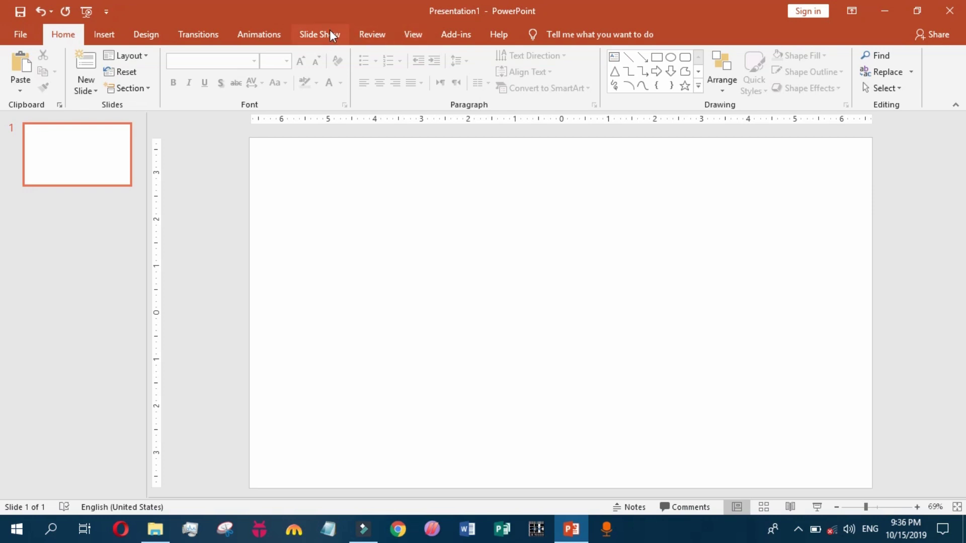
pyautogui.click(421, 35)
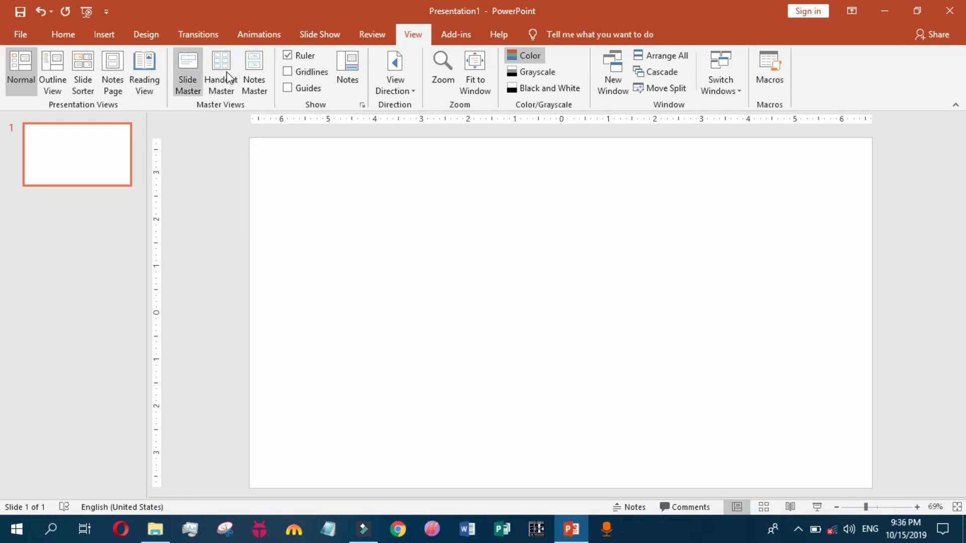
# - In Slide Master view, select the top-level master and delete all its placeholders
pyautogui.click(186, 71)
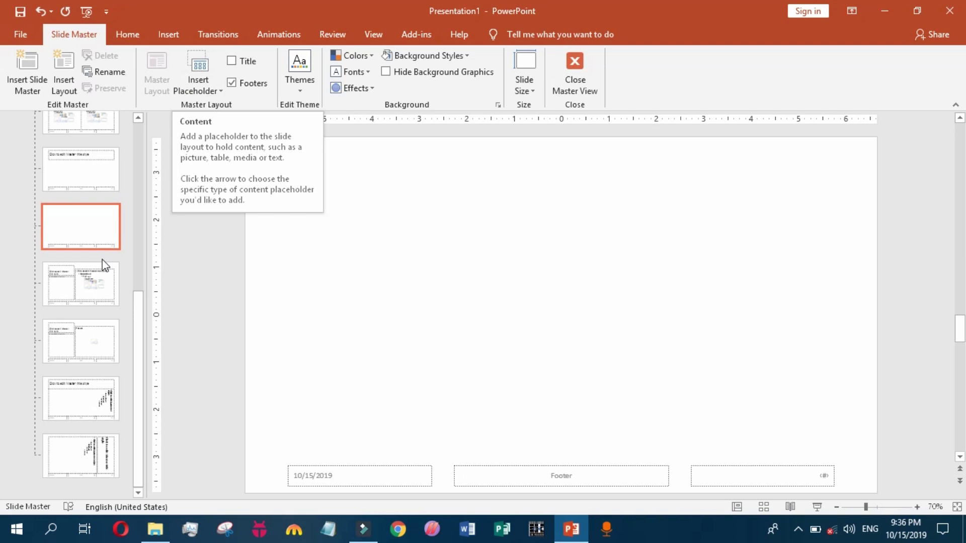
pyautogui.moveTo(140, 305); pyautogui.dragTo(153, 119)
pyautogui.click(78, 154)
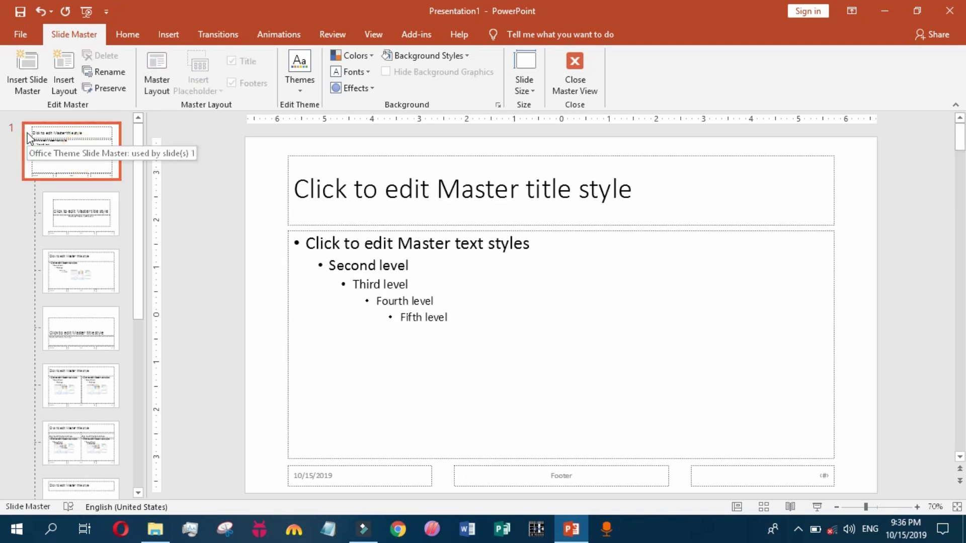
pyautogui.scroll(-1, 61, 41)
pyautogui.click(61, 38)
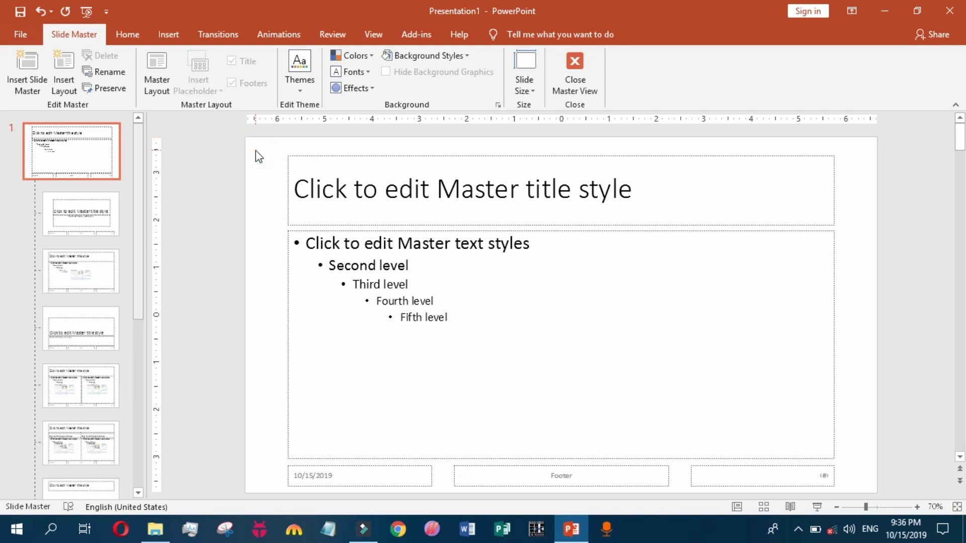
pyautogui.hotkey('ctrl', 'a')
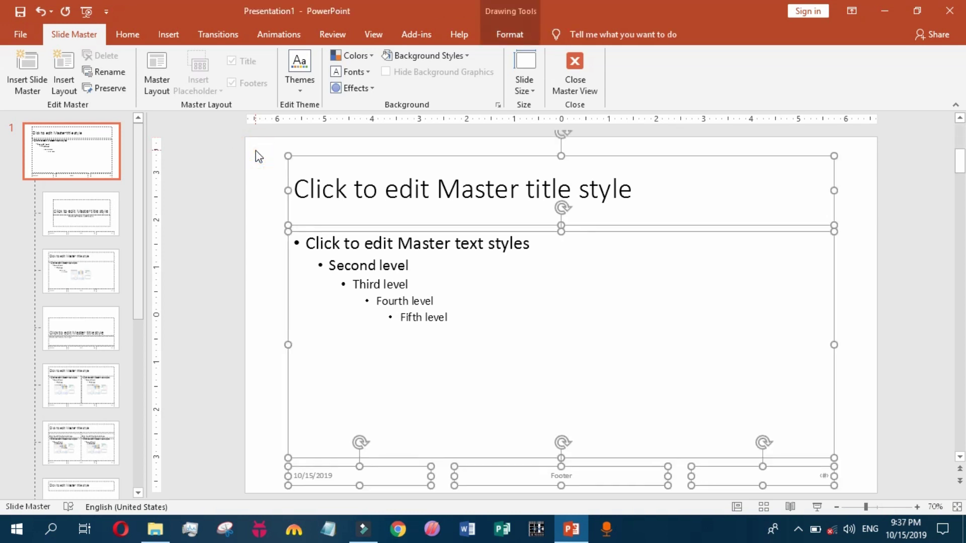
pyautogui.press('Delete')
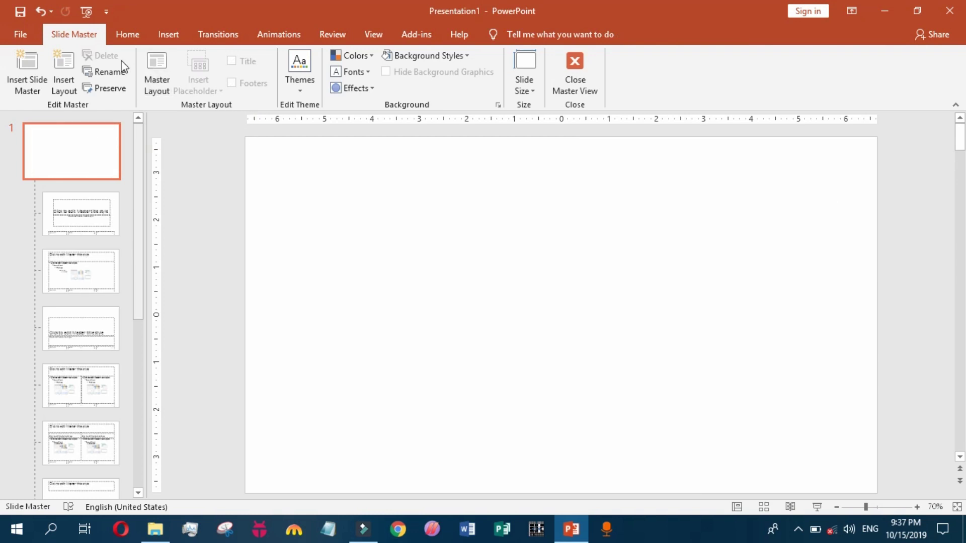
# - Draw a roughly 5.49" by 5.78" rectangle across the centre of the slide master
pyautogui.click(166, 34)
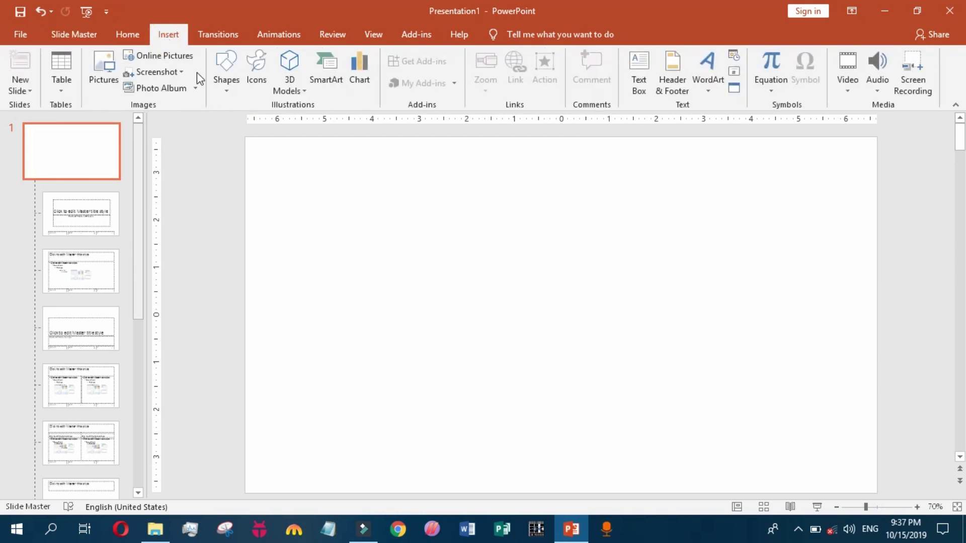
pyautogui.click(224, 86)
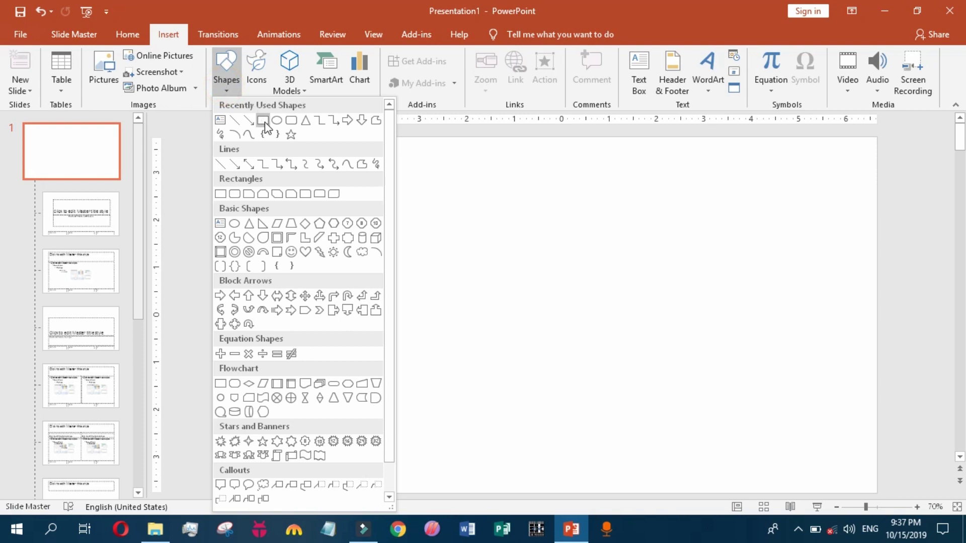
pyautogui.click(263, 121)
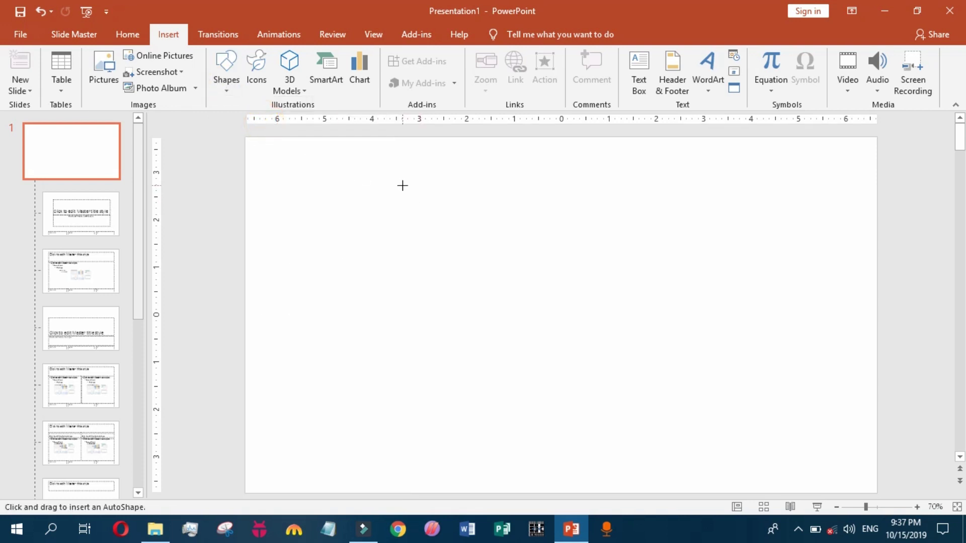
pyautogui.moveTo(403, 185)
pyautogui.mouseDown()
pyautogui.moveTo(656, 383)
pyautogui.moveTo(677, 407)
pyautogui.moveTo(675, 446)
pyautogui.mouseUp()
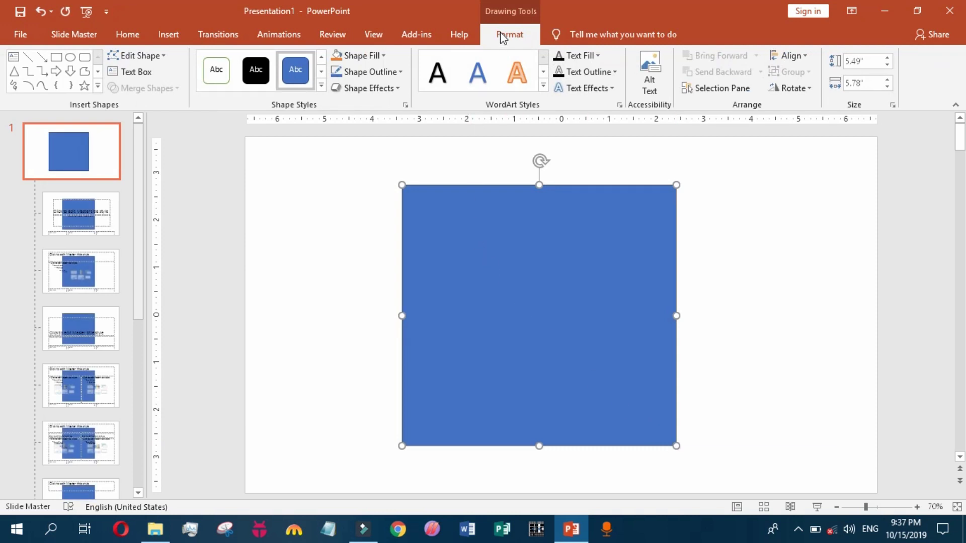
pyautogui.moveTo(569, 271)
pyautogui.mouseDown()
pyautogui.moveTo(569, 280)
pyautogui.moveTo(571, 272)
pyautogui.mouseUp()
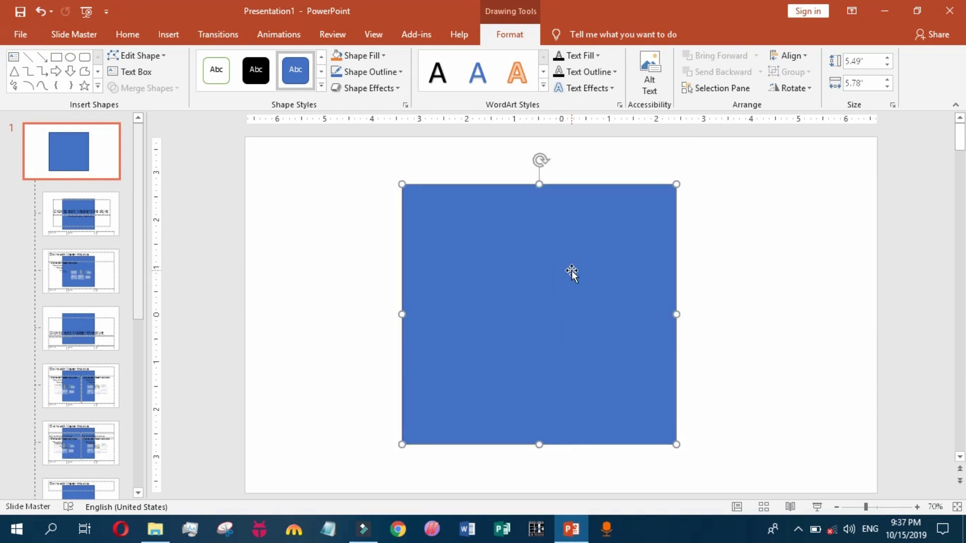
# - Fill the master rectangle with the picture fb-logo.png from the Logos folder
pyautogui.click(375, 61)
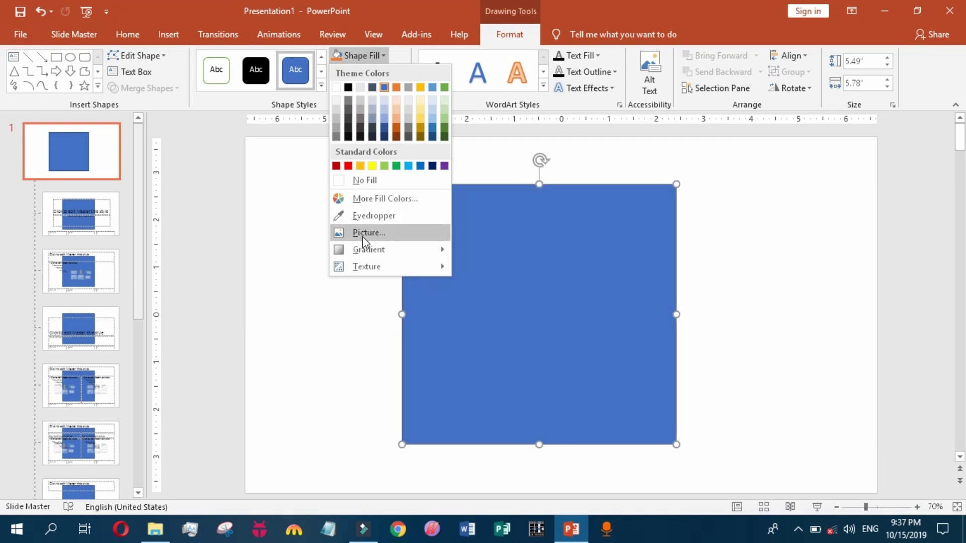
pyautogui.click(365, 236)
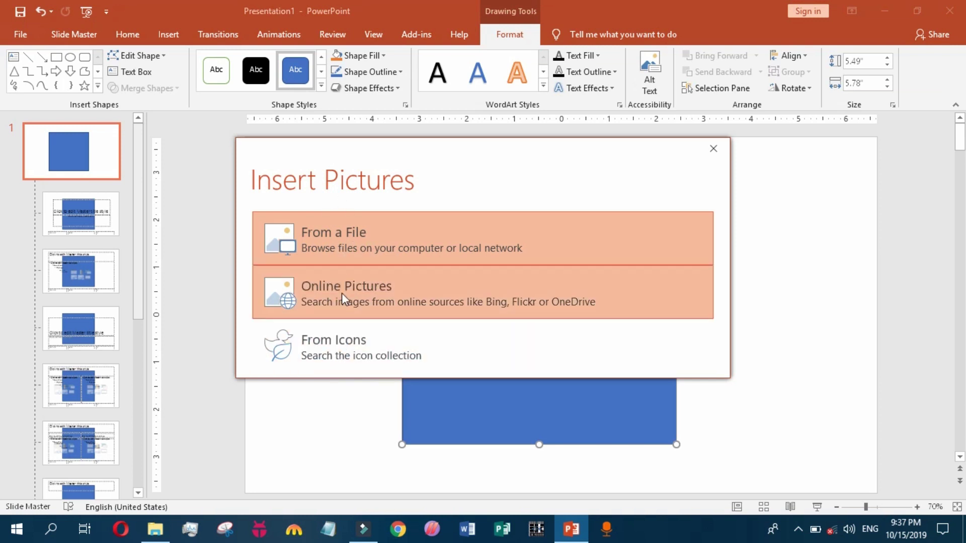
pyautogui.click(349, 233)
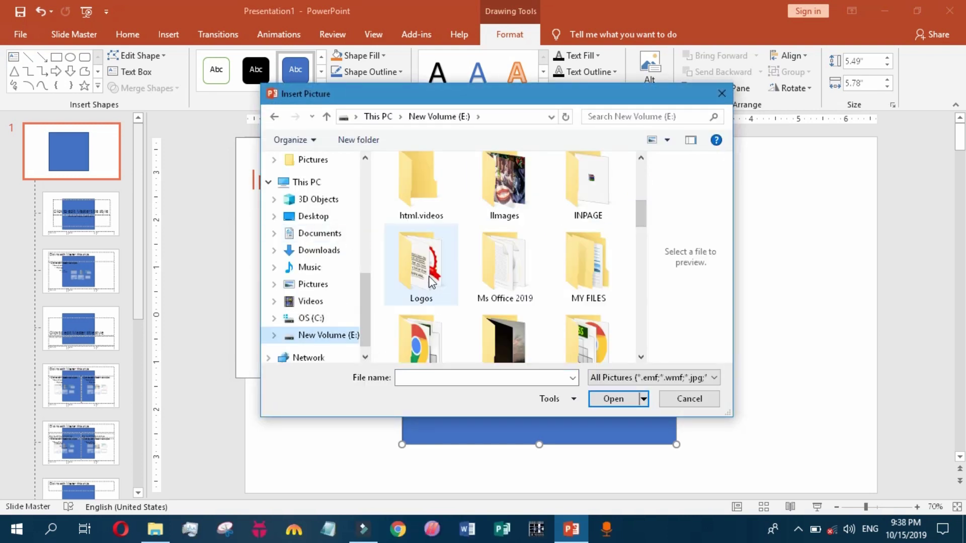
pyautogui.doubleClick(430, 282)
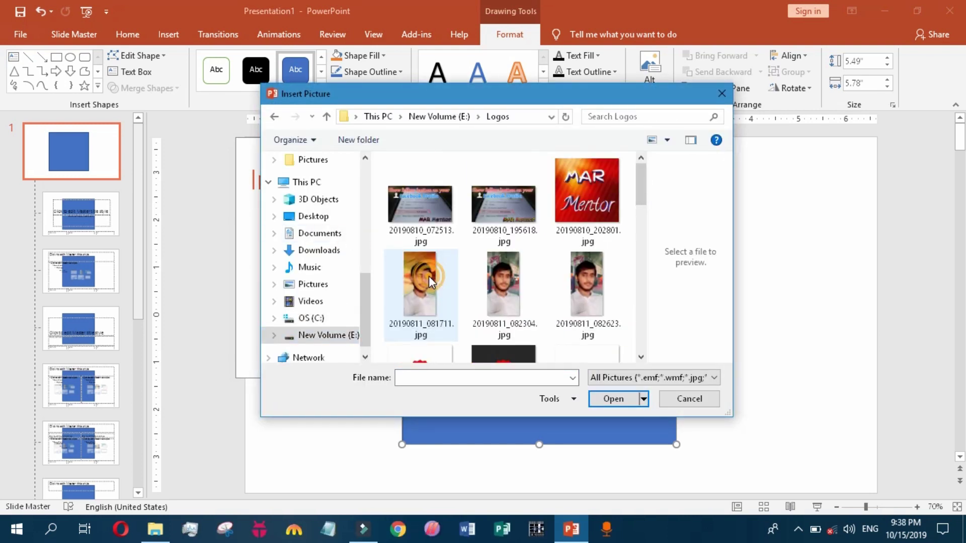
pyautogui.moveTo(641, 185); pyautogui.dragTo(636, 270)
pyautogui.doubleClick(505, 237)
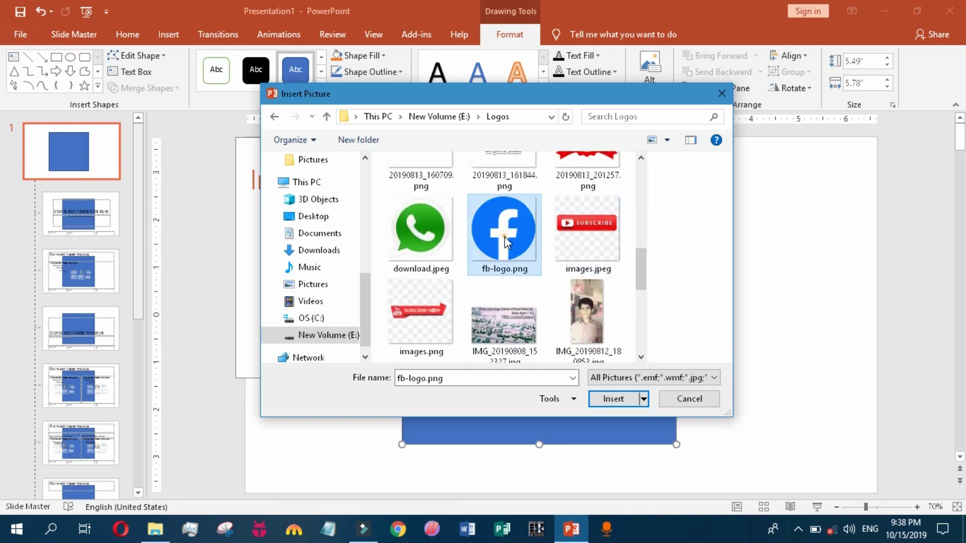
pyautogui.moveTo(584, 287)
pyautogui.mouseDown()
pyautogui.moveTo(616, 280)
pyautogui.moveTo(545, 284)
pyautogui.moveTo(586, 285)
pyautogui.mouseUp()
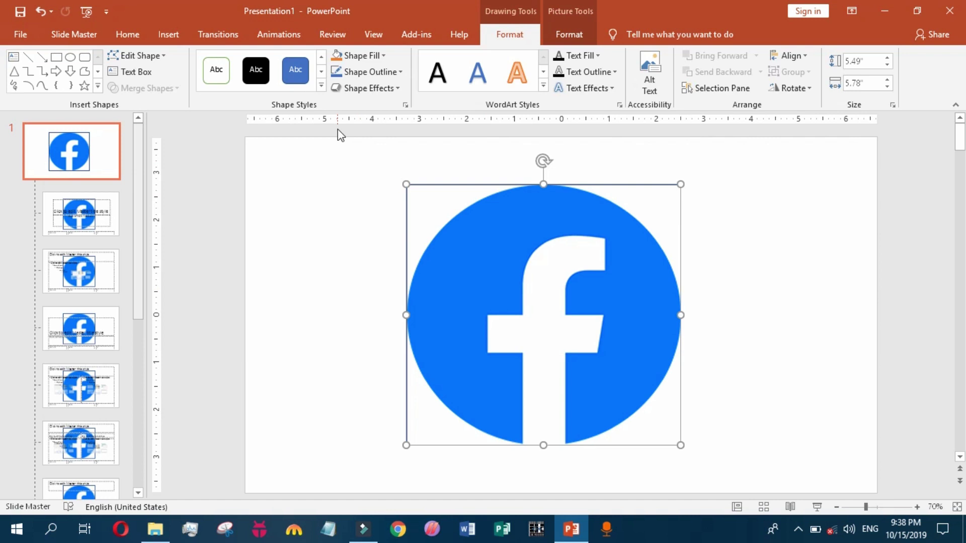
# - Give the Facebook logo no outline and centre it horizontally on the master
pyautogui.click(363, 79)
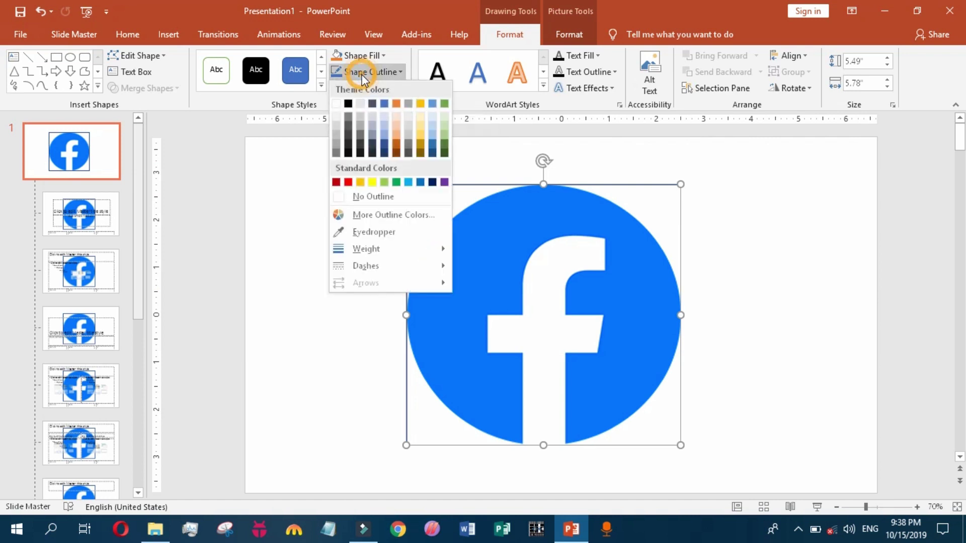
pyautogui.click(351, 198)
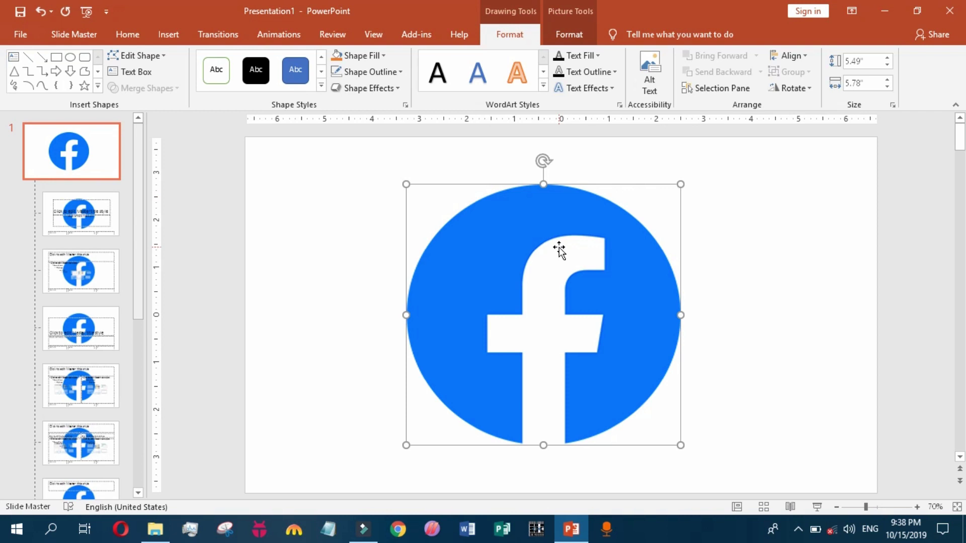
pyautogui.moveTo(559, 249)
pyautogui.mouseDown()
pyautogui.moveTo(520, 254)
pyautogui.moveTo(576, 250)
pyautogui.mouseUp()
pyautogui.click(404, 106)
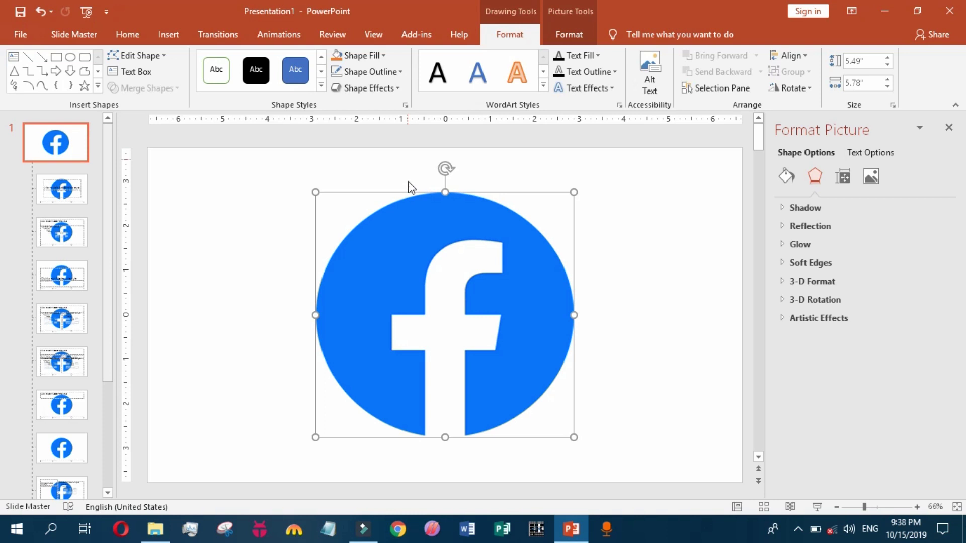
# - Set the logo's picture fill transparency to 85% in the Format Picture pane
pyautogui.rightClick(420, 245)
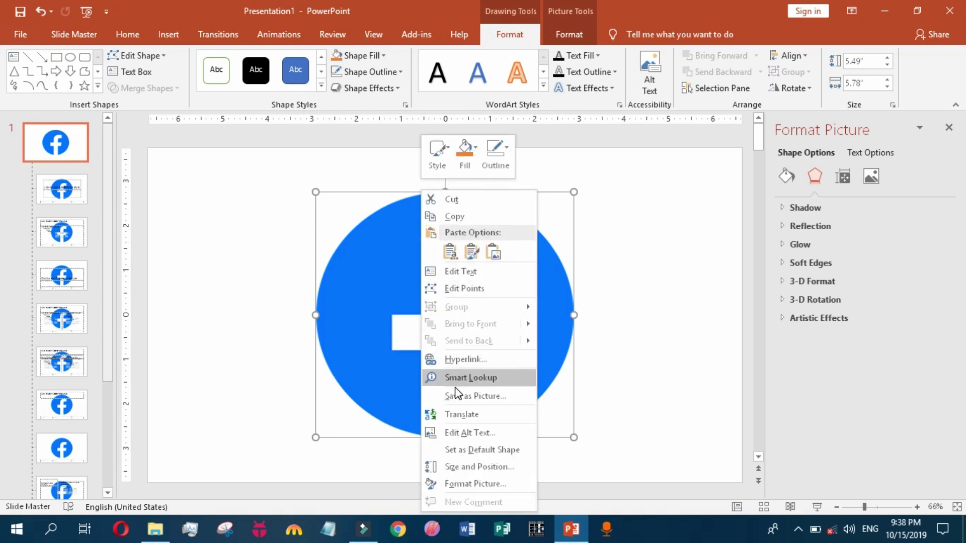
pyautogui.click(471, 485)
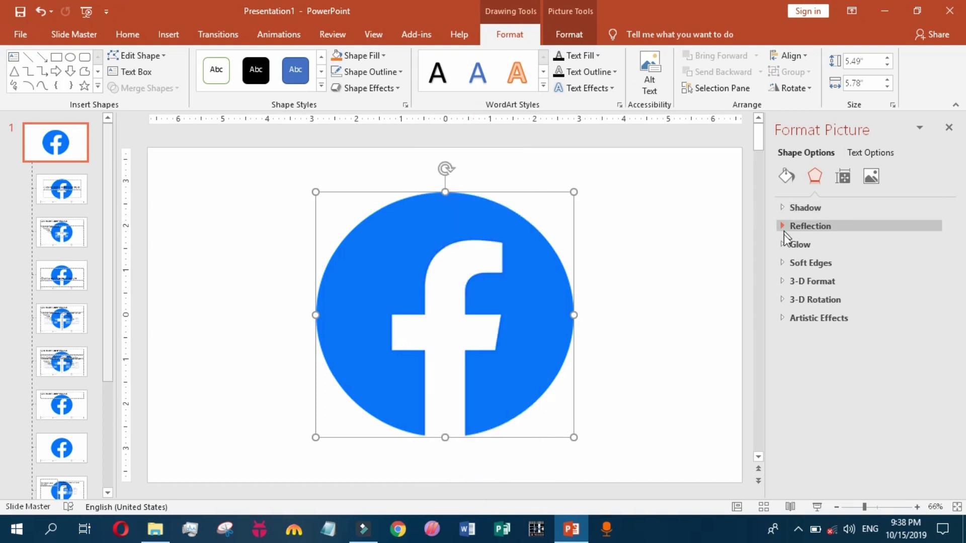
pyautogui.click(787, 177)
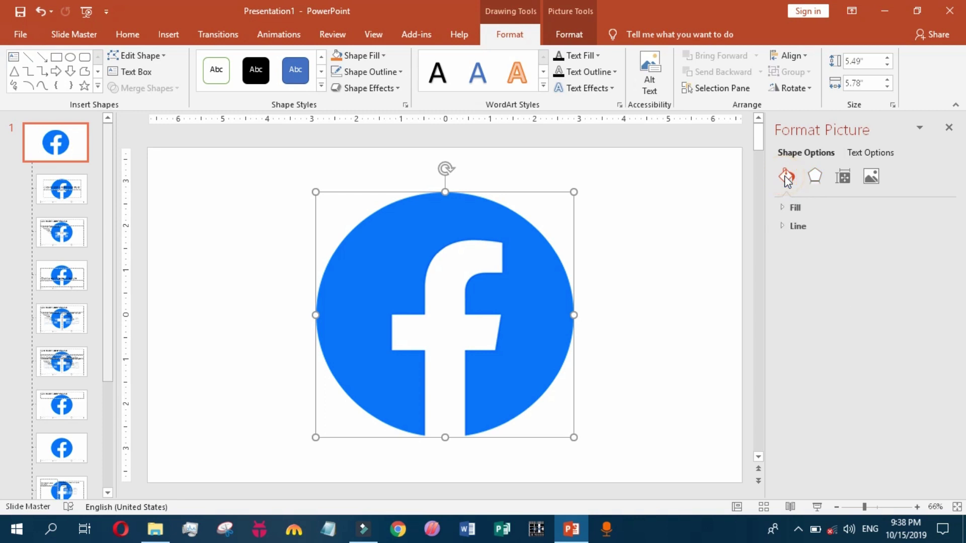
pyautogui.click(788, 208)
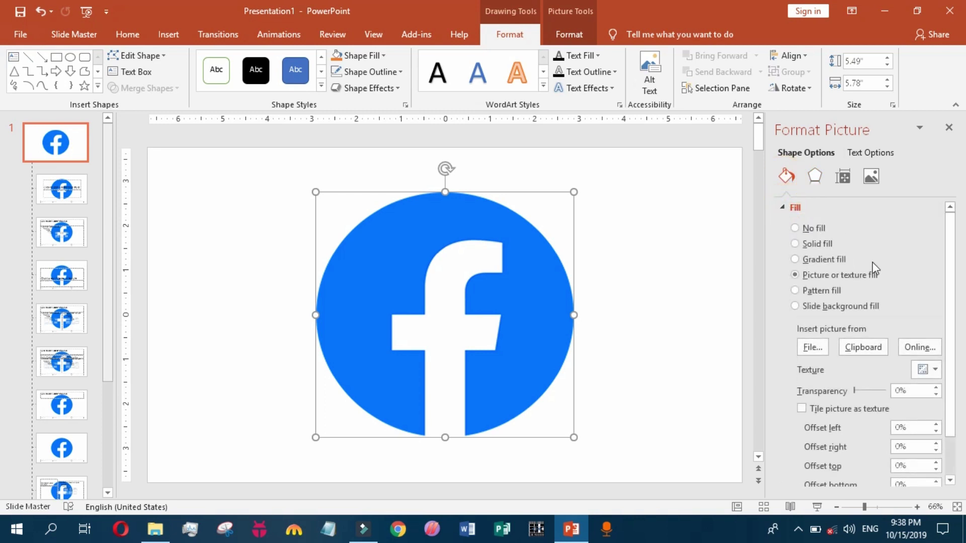
pyautogui.moveTo(946, 237); pyautogui.dragTo(953, 302)
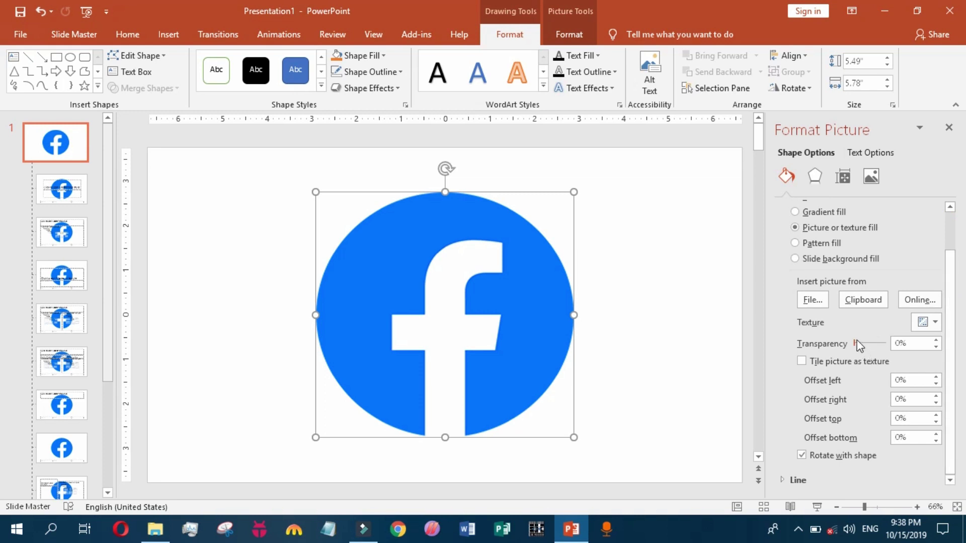
pyautogui.moveTo(857, 342); pyautogui.dragTo(875, 342)
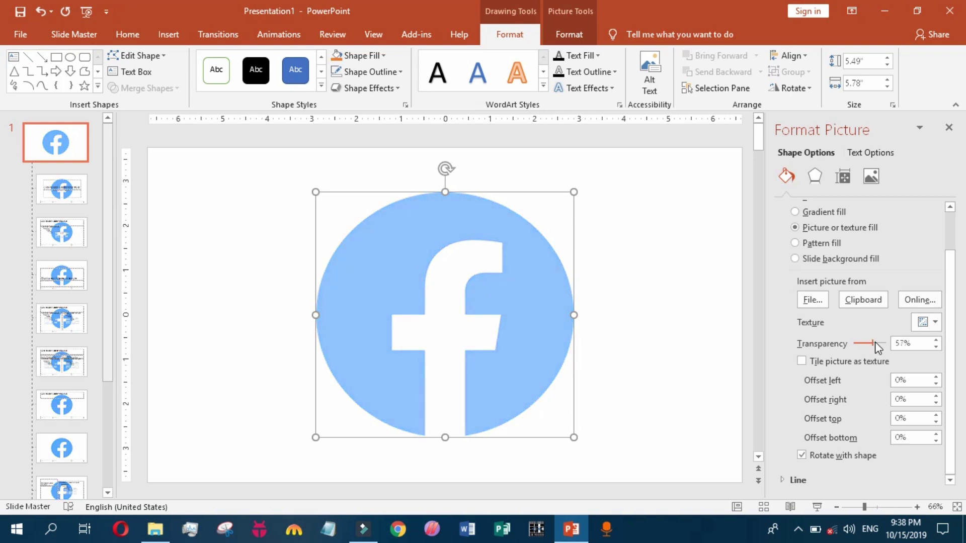
pyautogui.moveTo(879, 342); pyautogui.dragTo(884, 342)
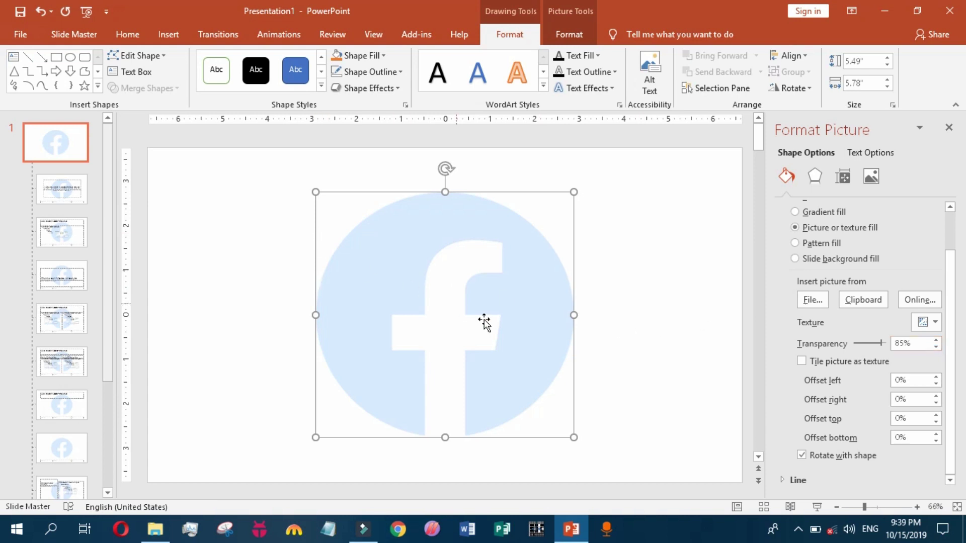
# - Close Master View and add three new slides, giving four watermarked slides
pyautogui.click(237, 295)
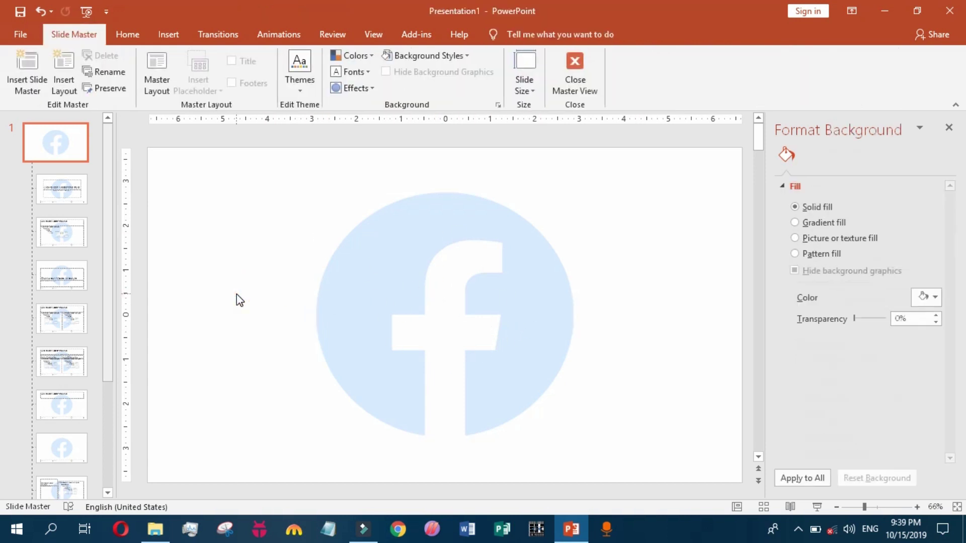
pyautogui.click(575, 75)
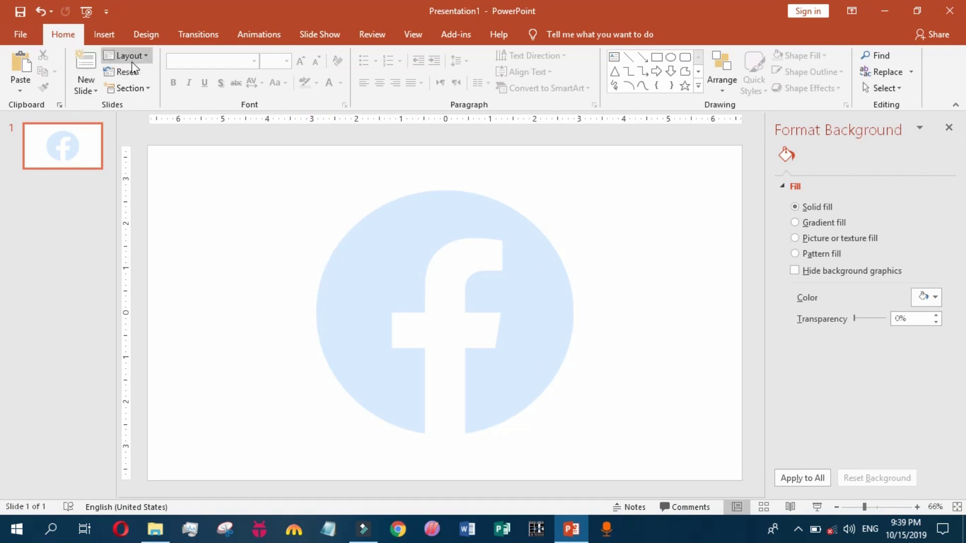
pyautogui.click(94, 65)
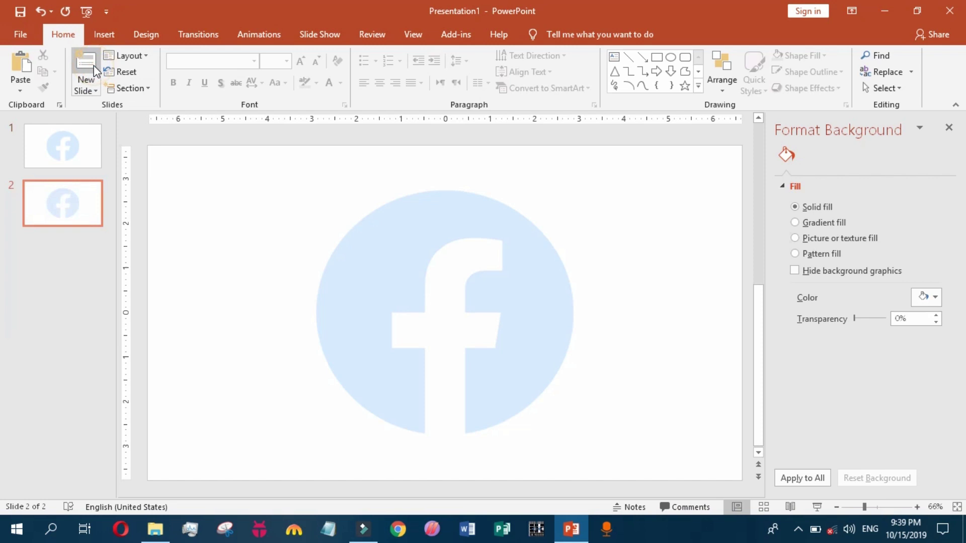
pyautogui.click(93, 65)
pyautogui.click(93, 66)
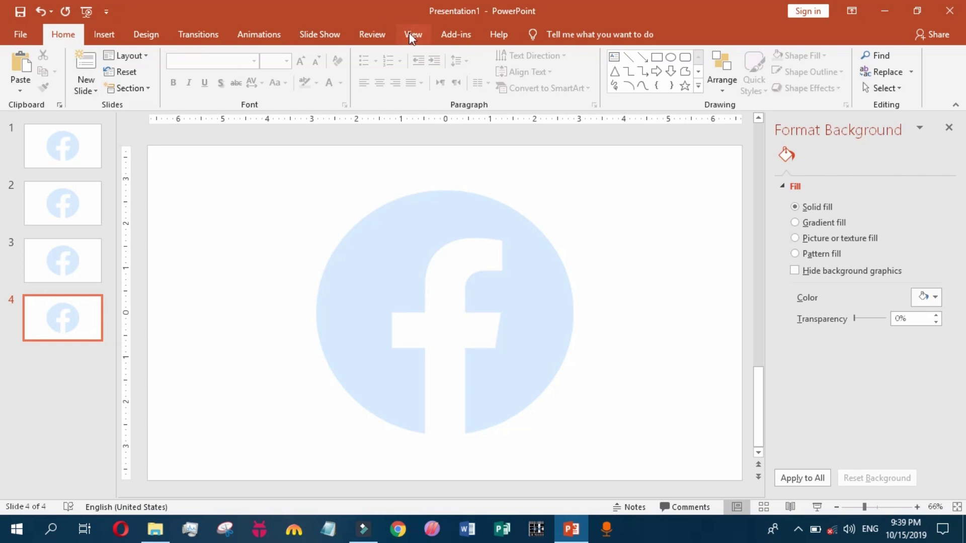
pyautogui.click(87, 149)
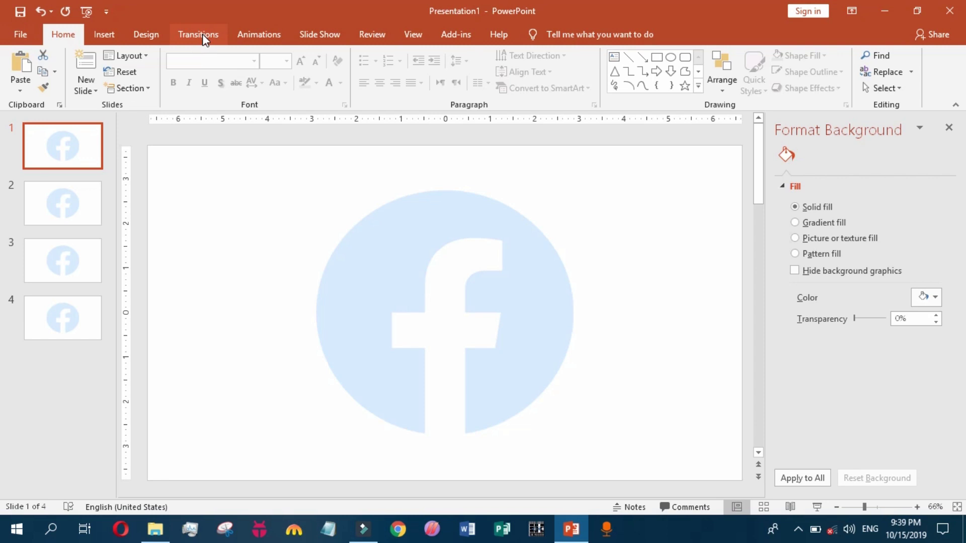
# - Reopen Slide Master and insert fb-logo.png as a picture onto a layout
pyautogui.click(410, 34)
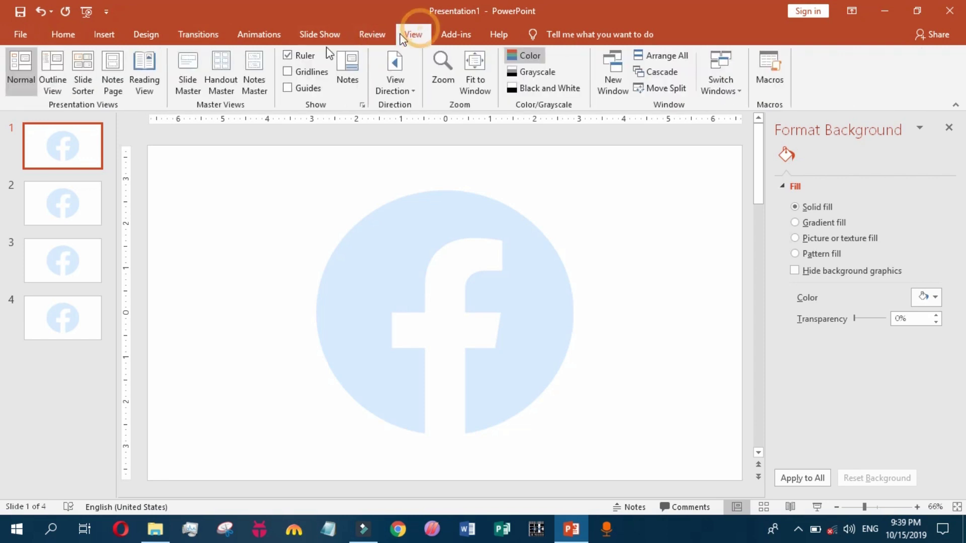
pyautogui.click(189, 68)
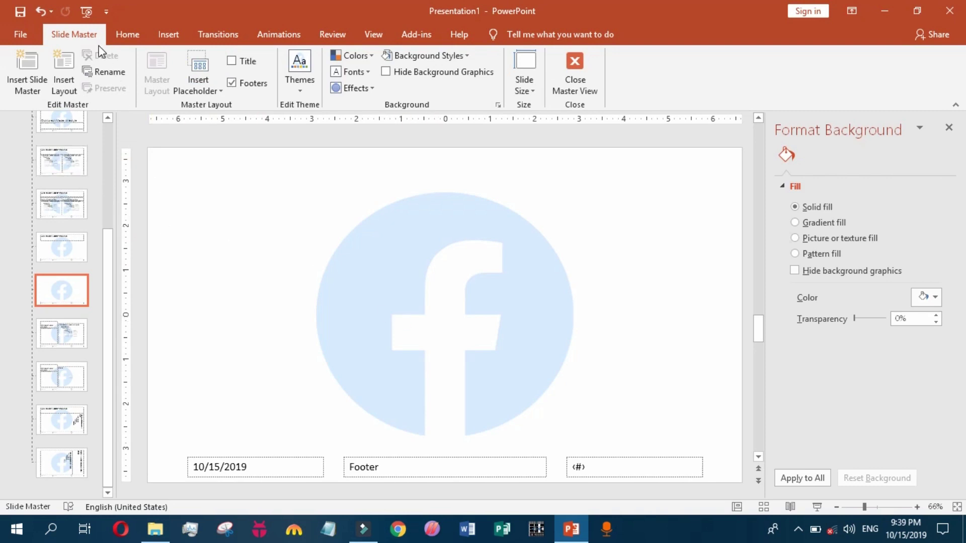
pyautogui.click(152, 36)
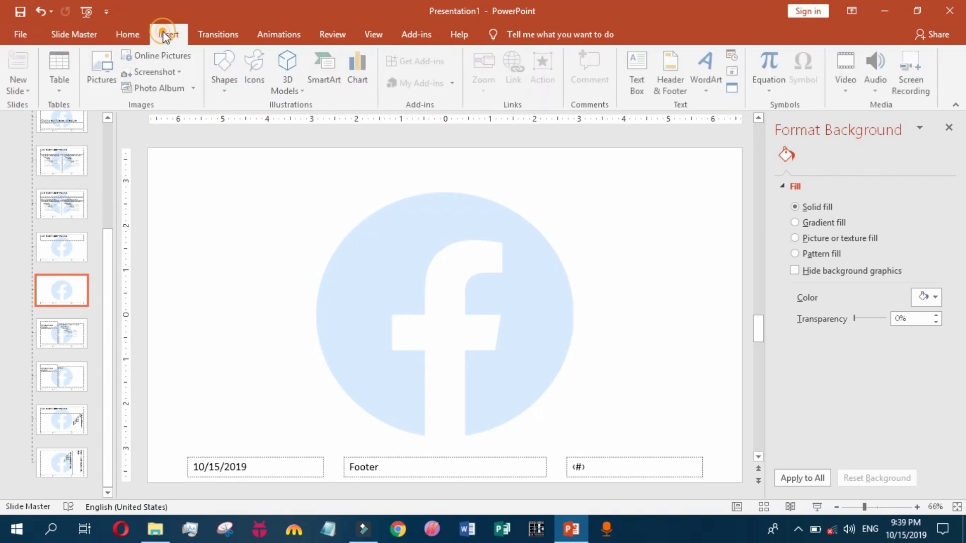
pyautogui.click(90, 71)
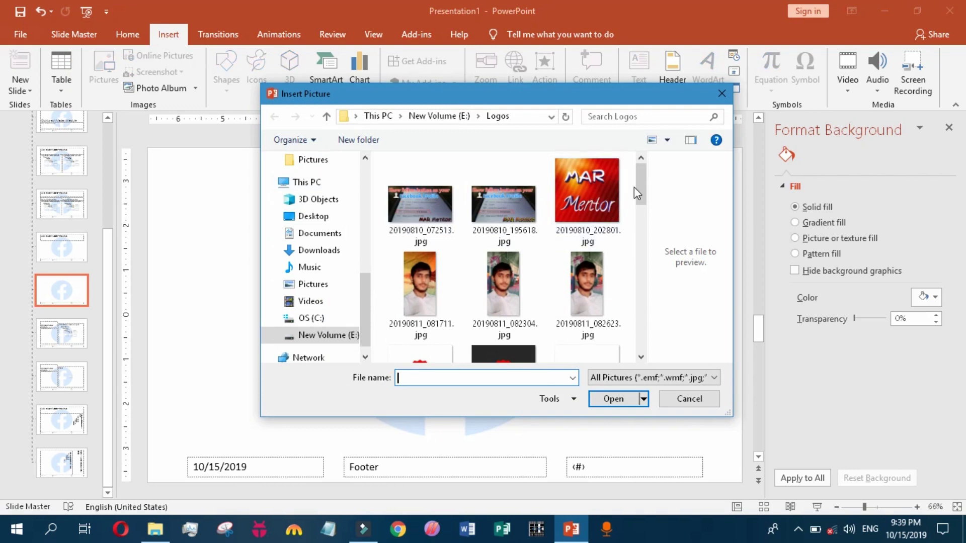
pyautogui.moveTo(646, 189); pyautogui.dragTo(642, 274)
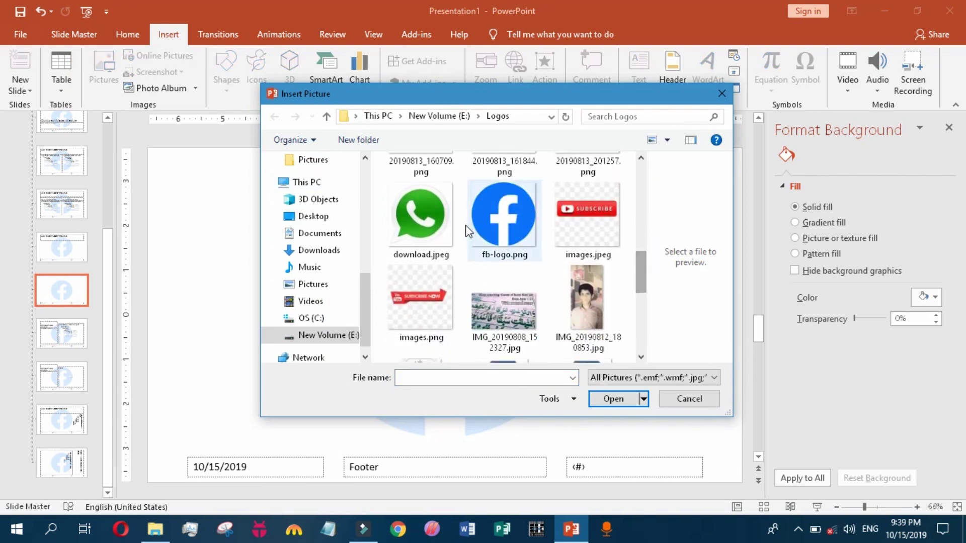
pyautogui.doubleClick(484, 218)
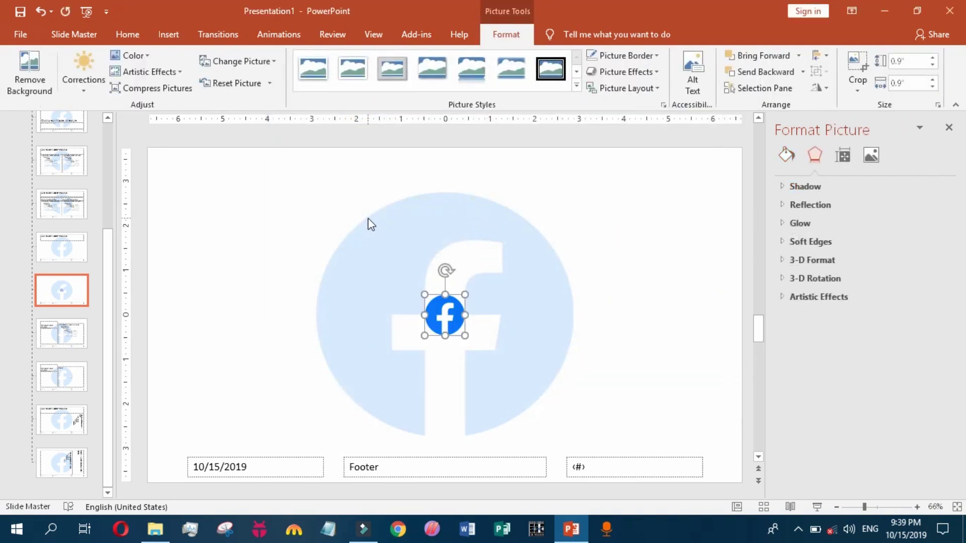
# - Enlarge the inserted full-colour logo and move it toward the slide's top-left
pyautogui.moveTo(424, 298); pyautogui.dragTo(287, 195)
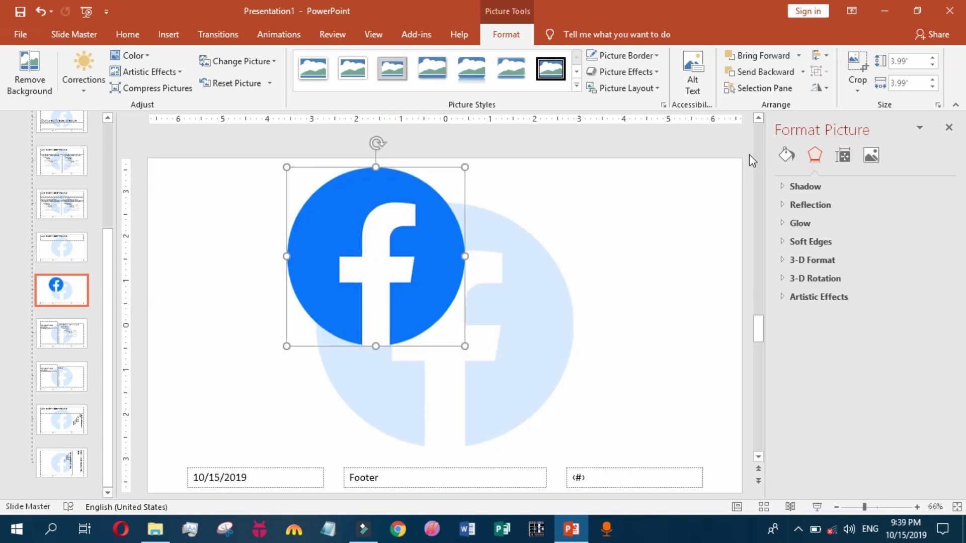
pyautogui.click(786, 156)
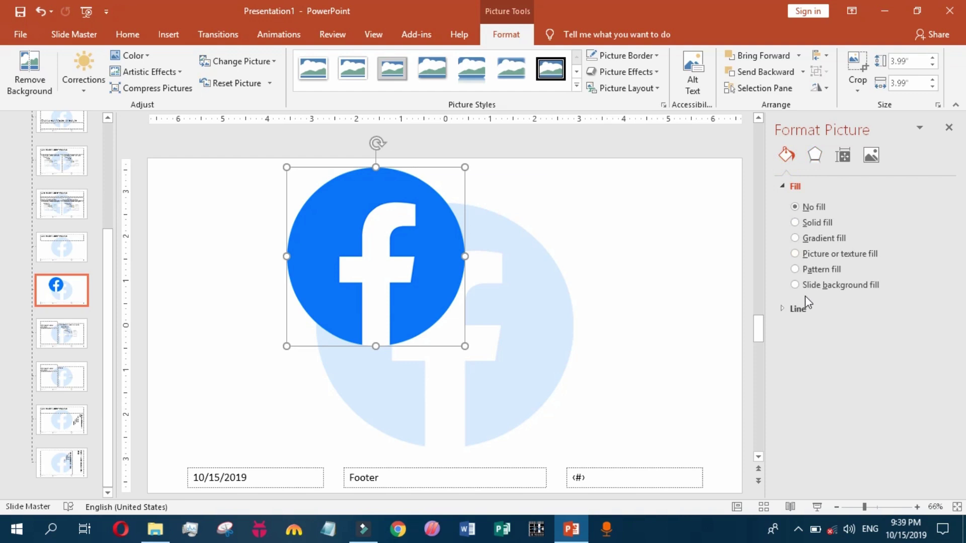
pyautogui.moveTo(402, 243); pyautogui.dragTo(281, 244)
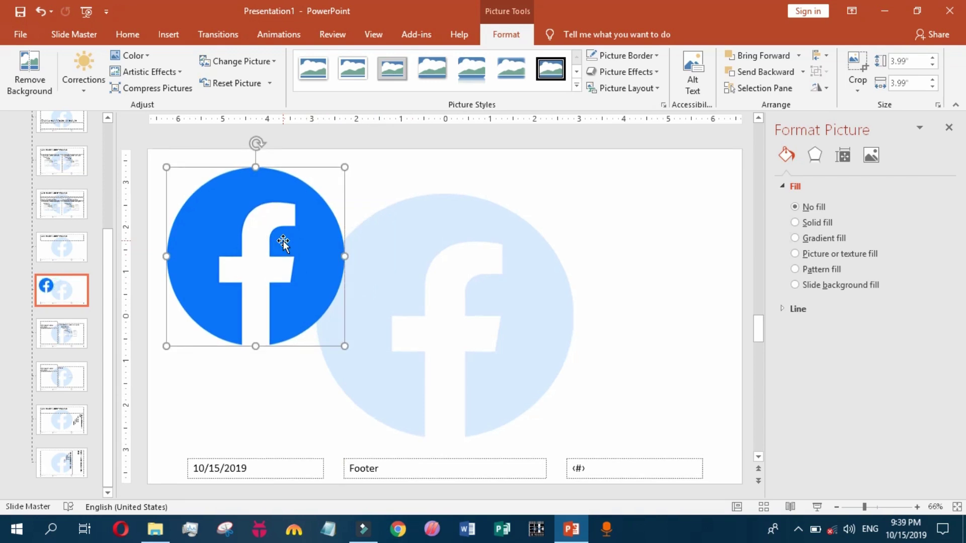
# - Reselect the full-colour logo and delete it, leaving only the faint watermark
pyautogui.click(496, 262)
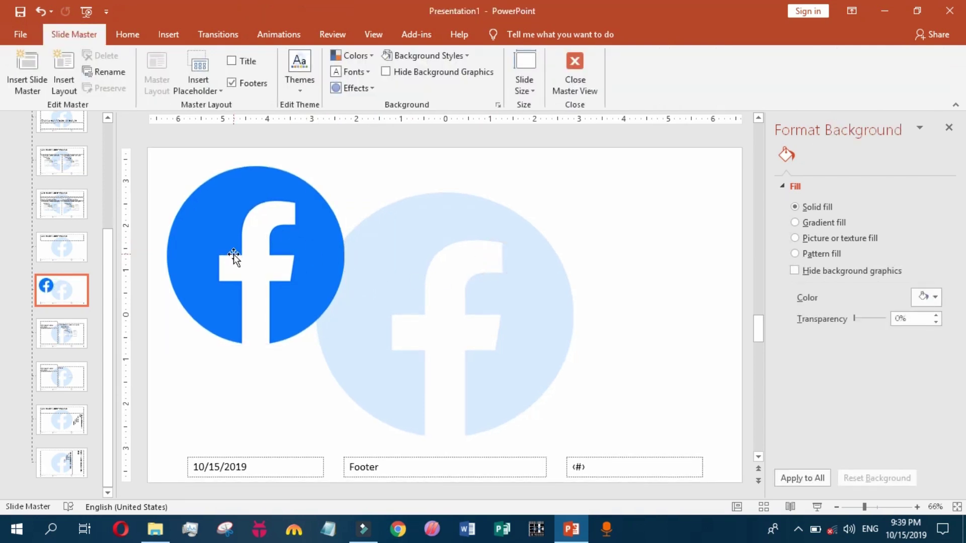
pyautogui.click(233, 254)
pyautogui.click(507, 269)
pyautogui.click(282, 233)
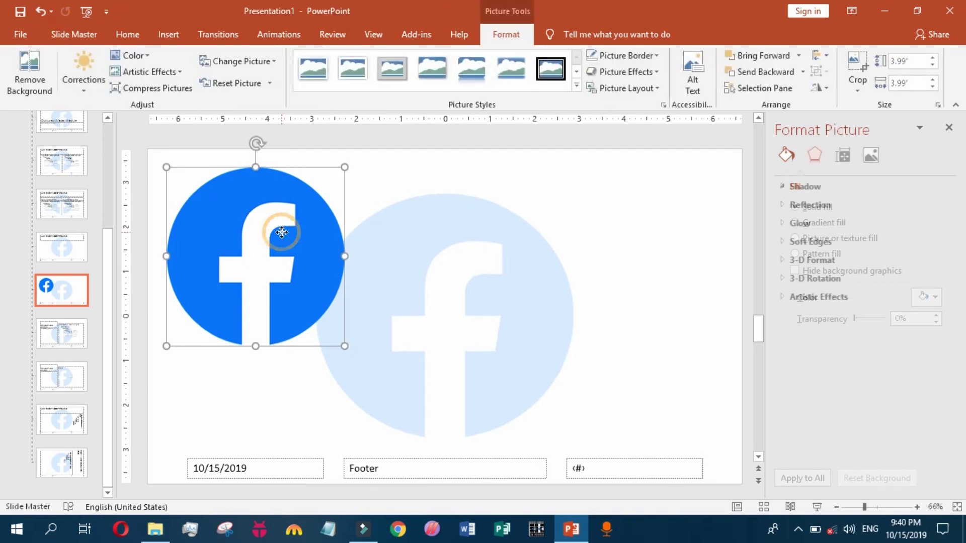
pyautogui.click(483, 270)
pyautogui.click(271, 254)
pyautogui.press('Delete')
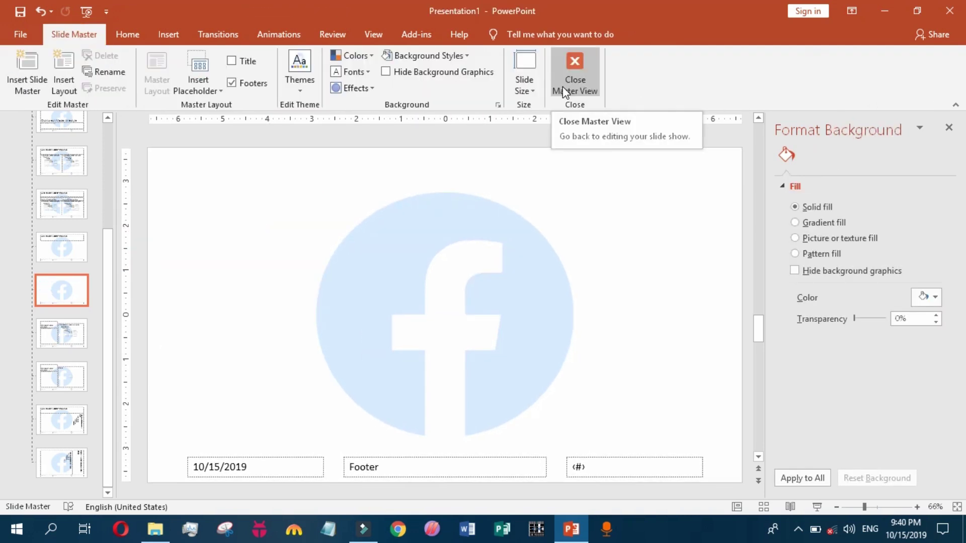